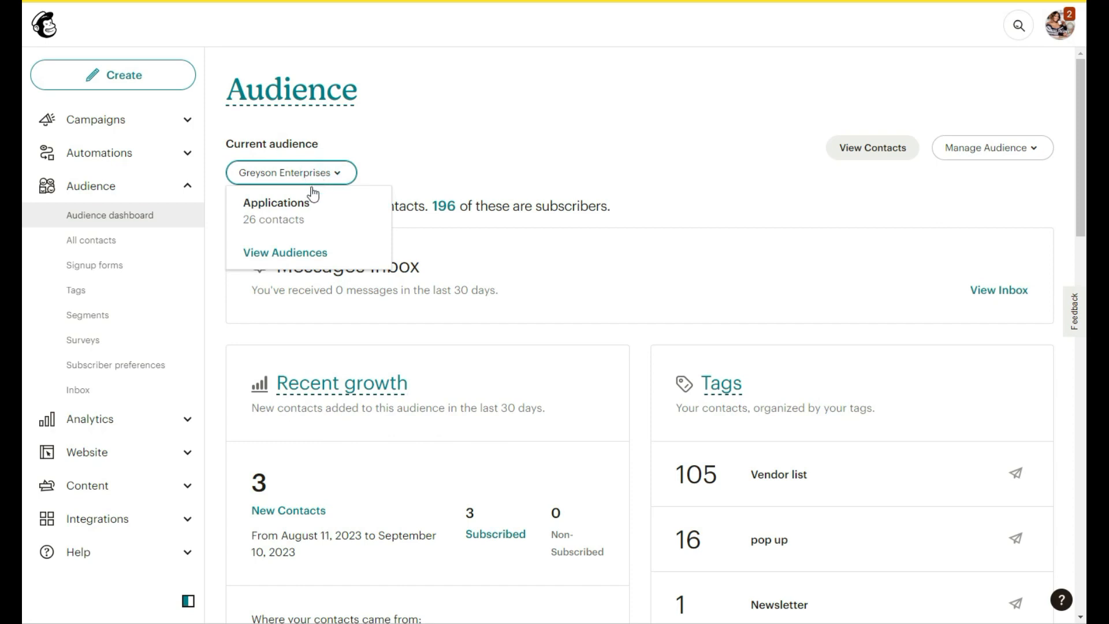
- Start a new audience from the audiences list, going ahead past the tags suggestion panel
click(283, 253)
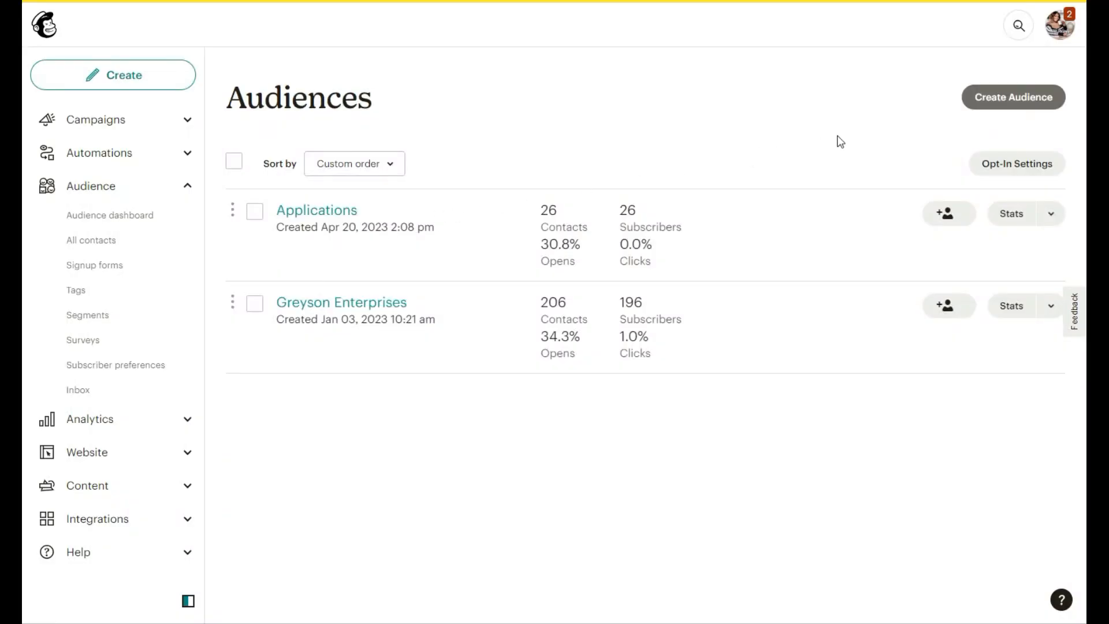
click(1009, 108)
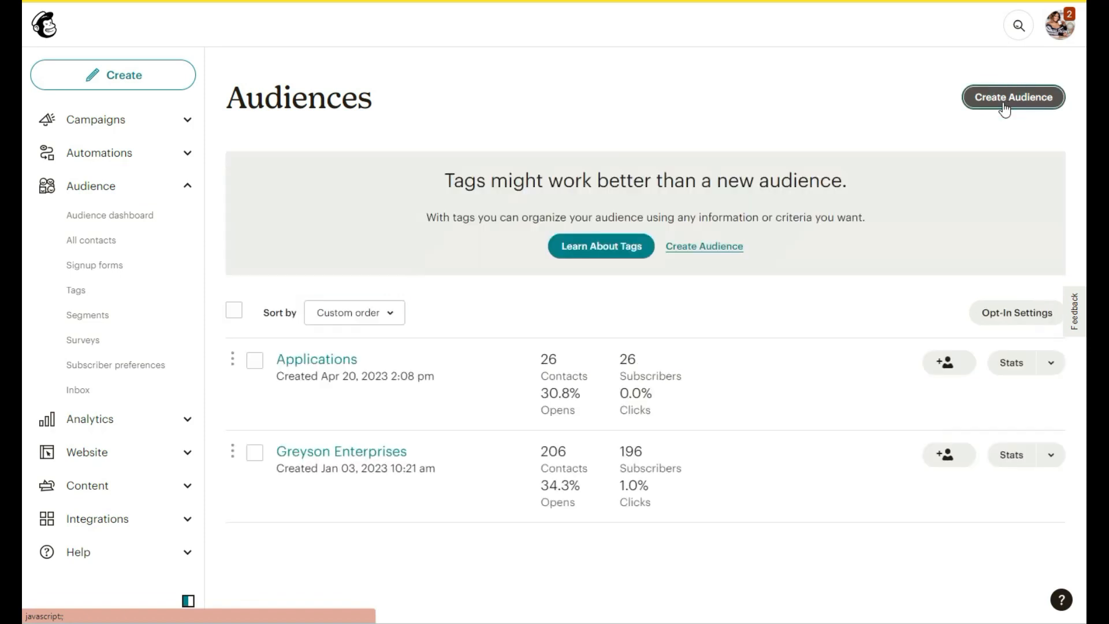
click(709, 248)
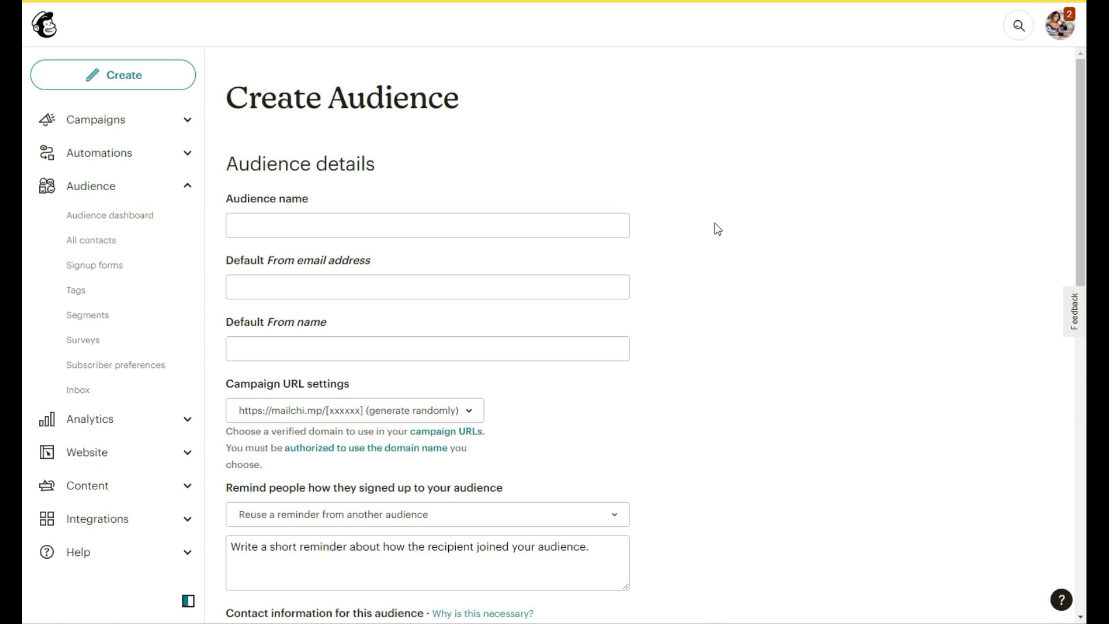
- Keep the Campaign URL setting on 'generate randomly'
scroll(715, 223, down, 1)
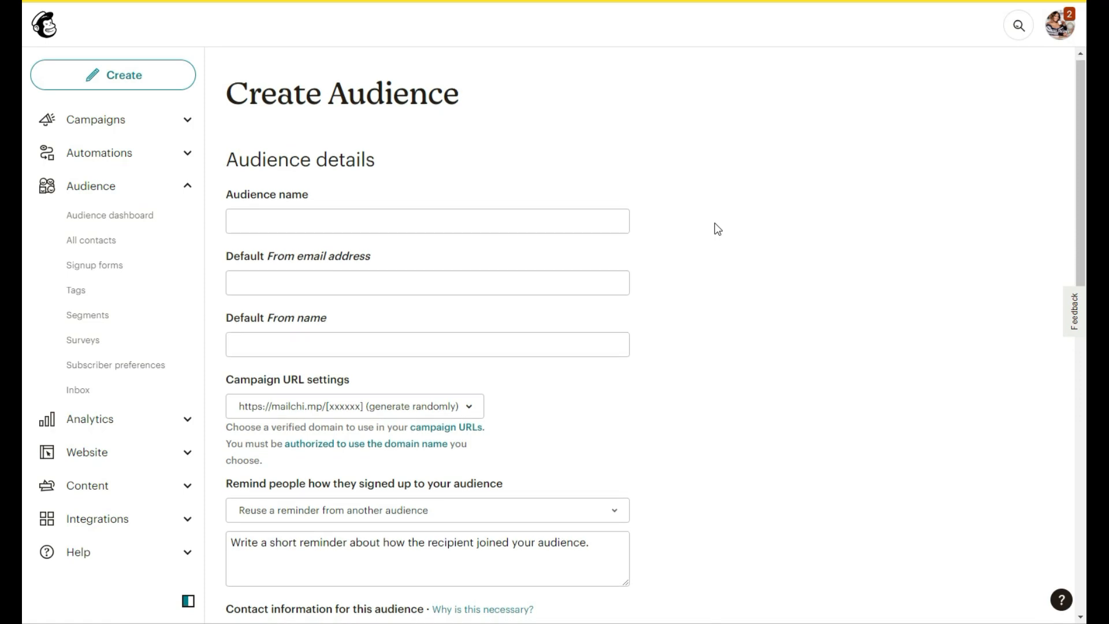
scroll(715, 223, down, 1)
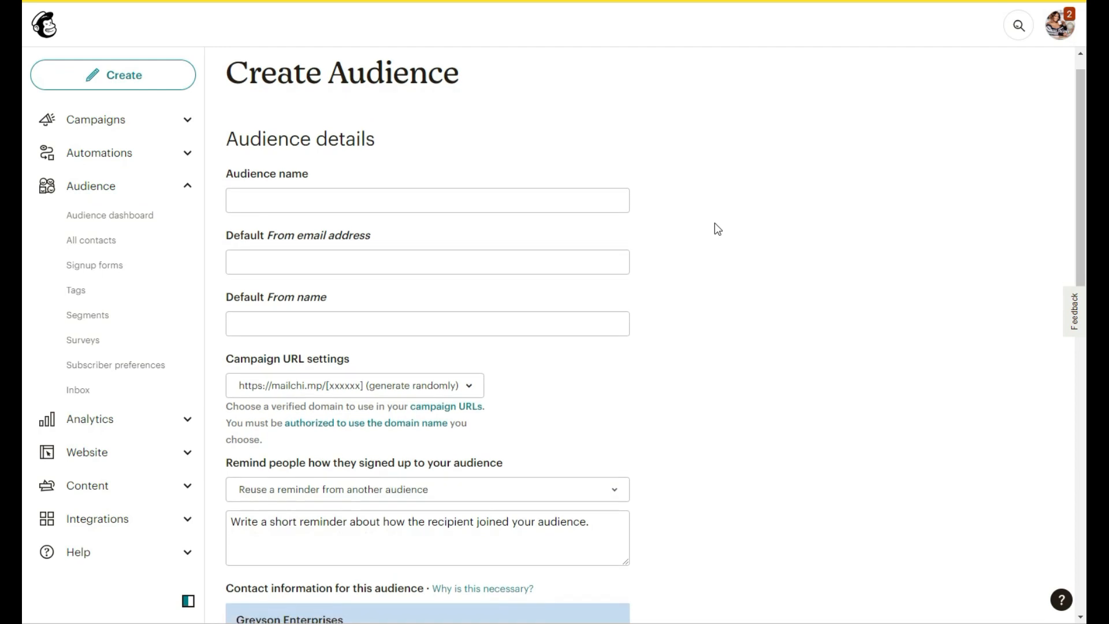
scroll(715, 223, down, 2)
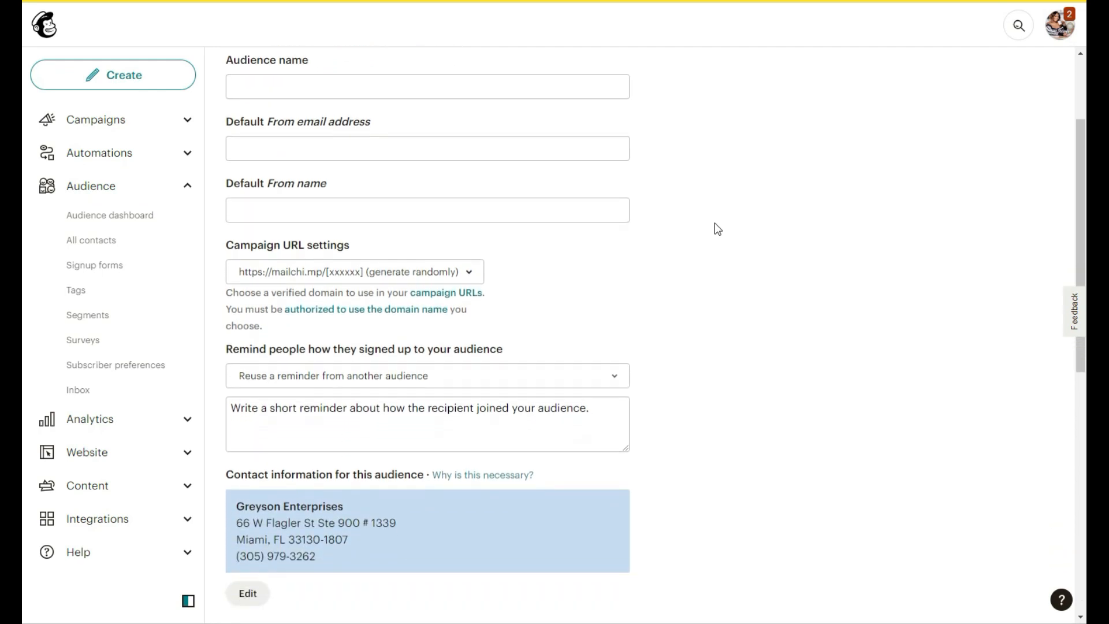
click(466, 271)
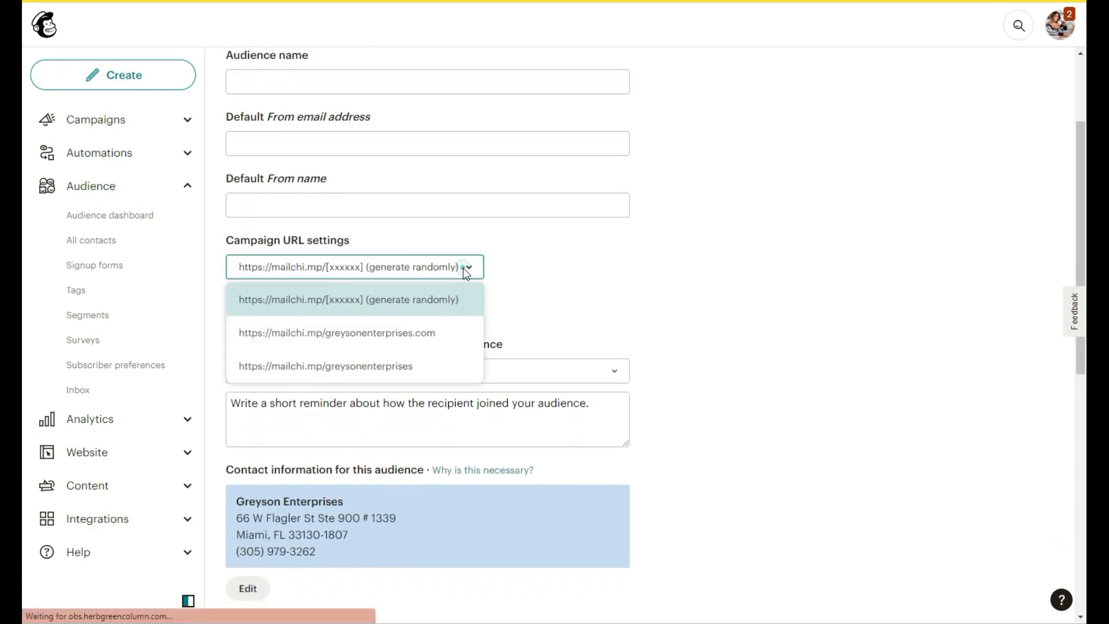
click(418, 271)
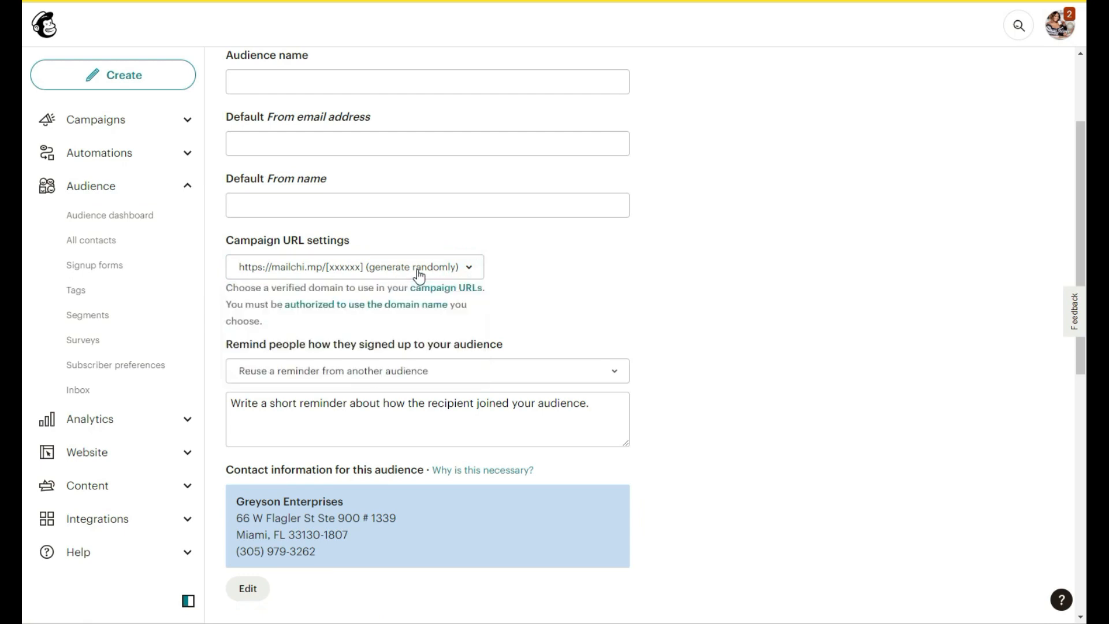
- Write the reminder 'You are receiving our reminder email because you opted in to our emails through our website.'
scroll(626, 289, down, 1)
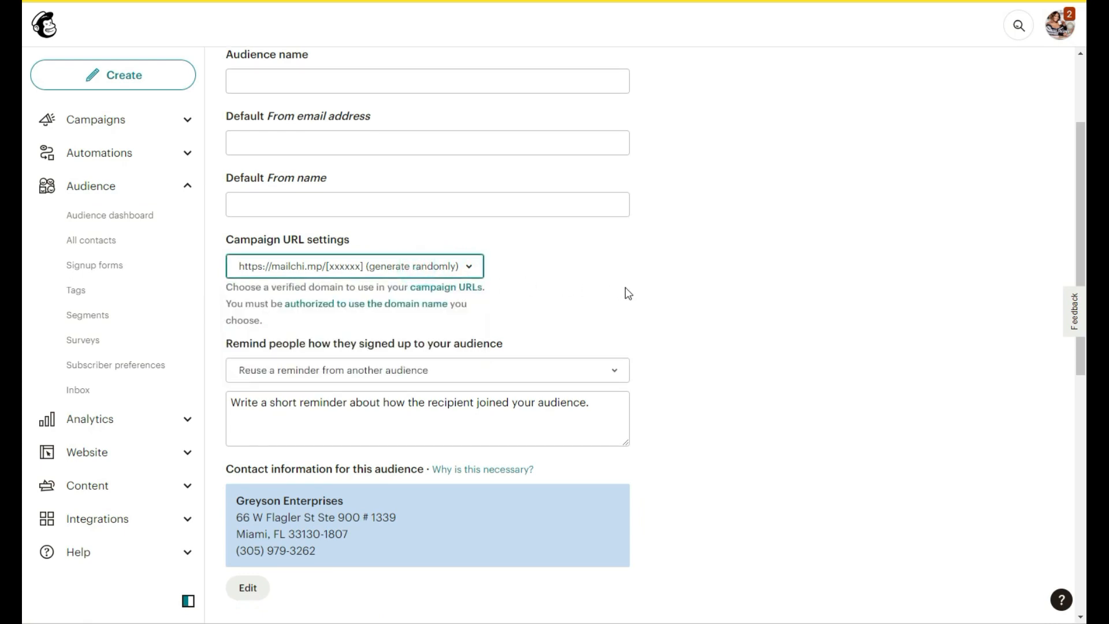
scroll(626, 289, down, 2)
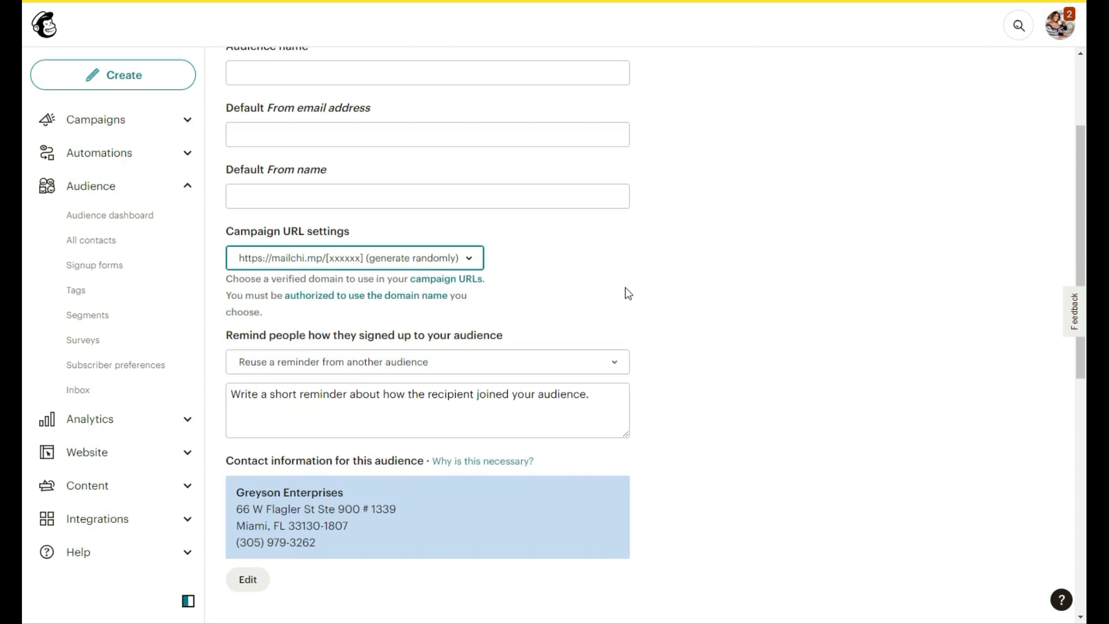
scroll(624, 288, down, 1)
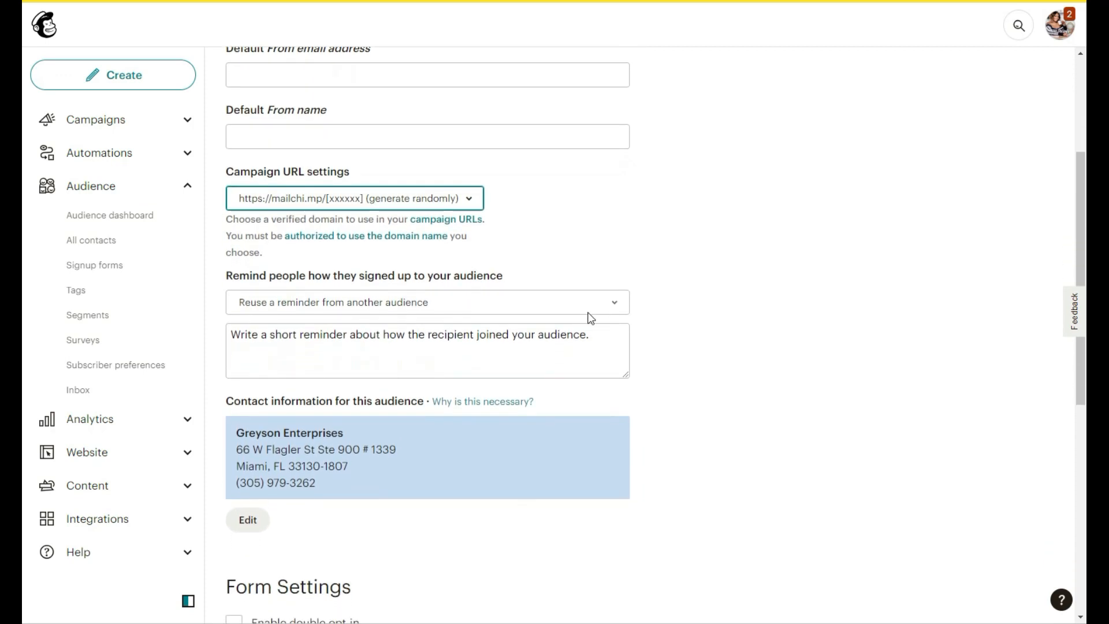
click(570, 335)
text(You are receiving our rem)
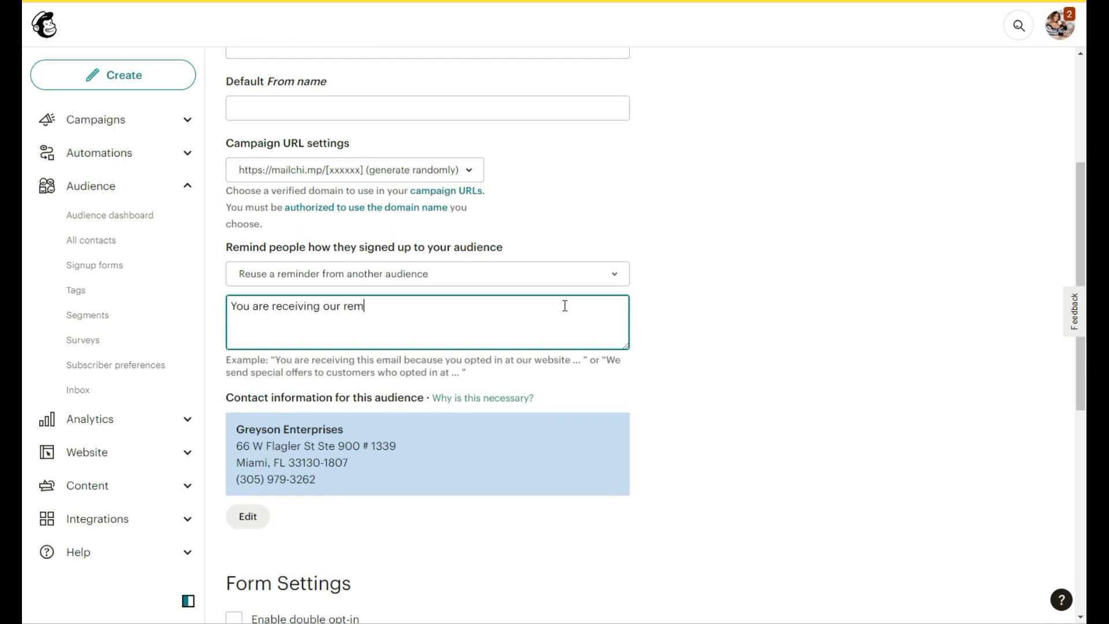
text(inder email because yo)
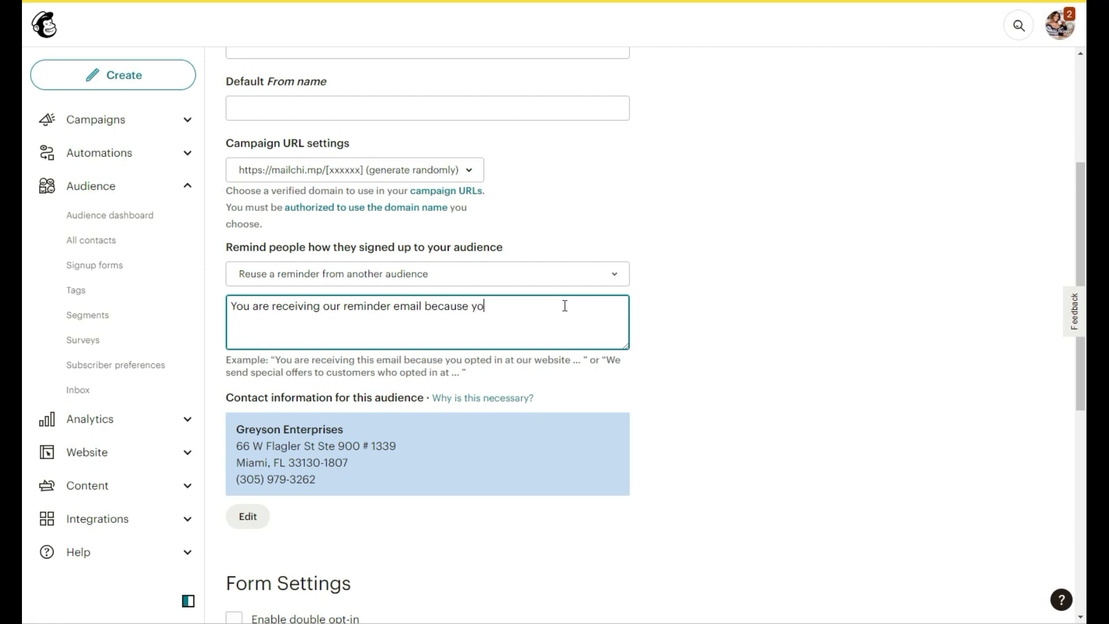
text(u opted in to our emails through our website)
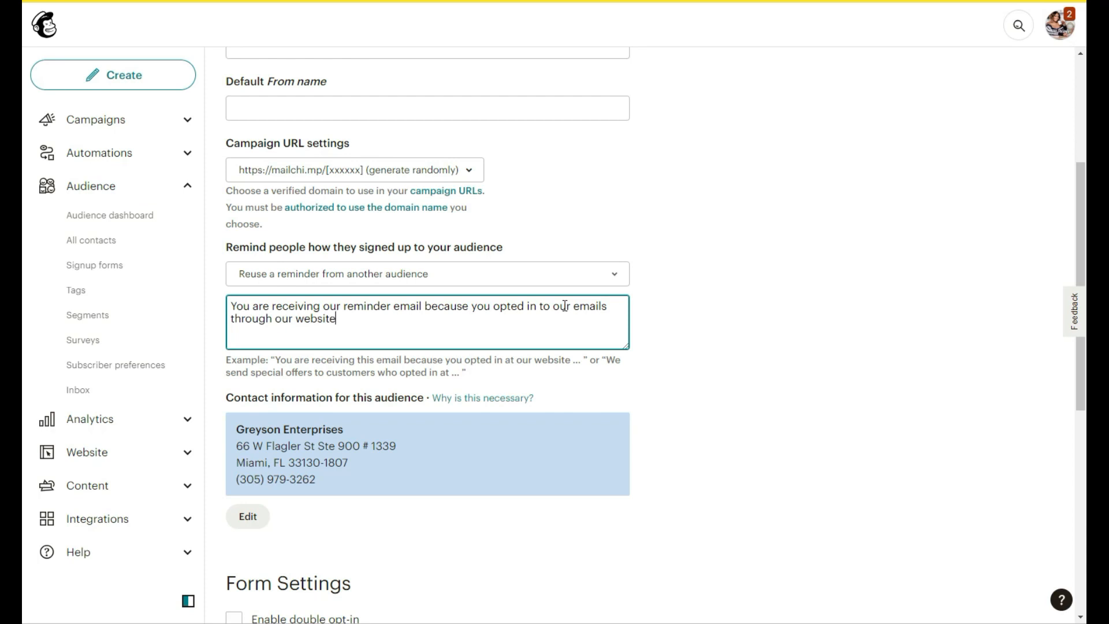
click(716, 270)
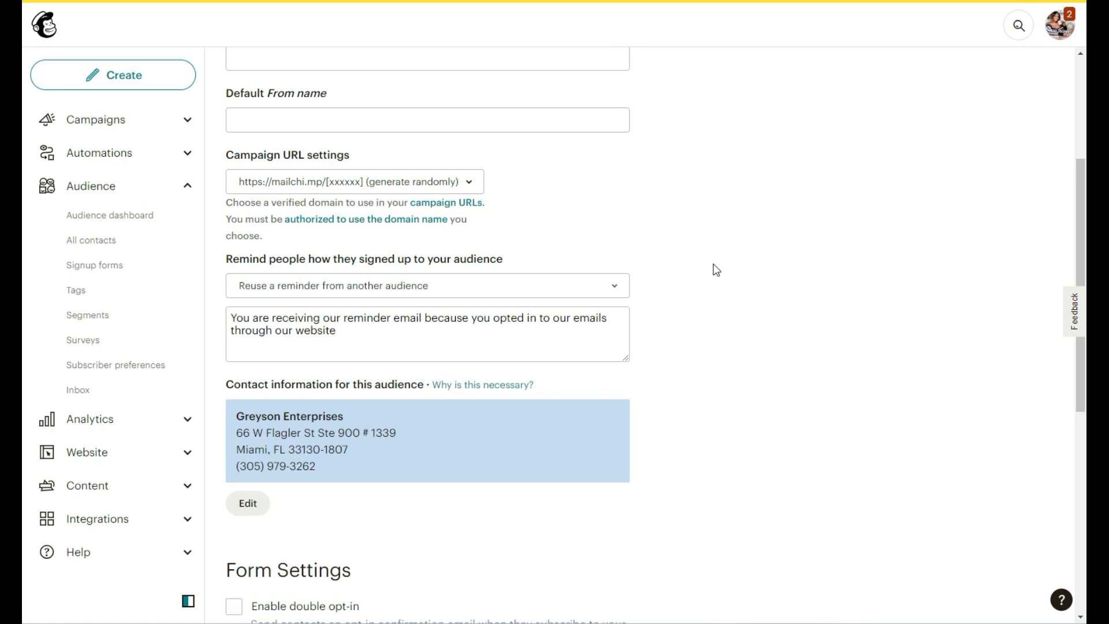
- Name the audience 'Sample'
scroll(716, 269, down, 2)
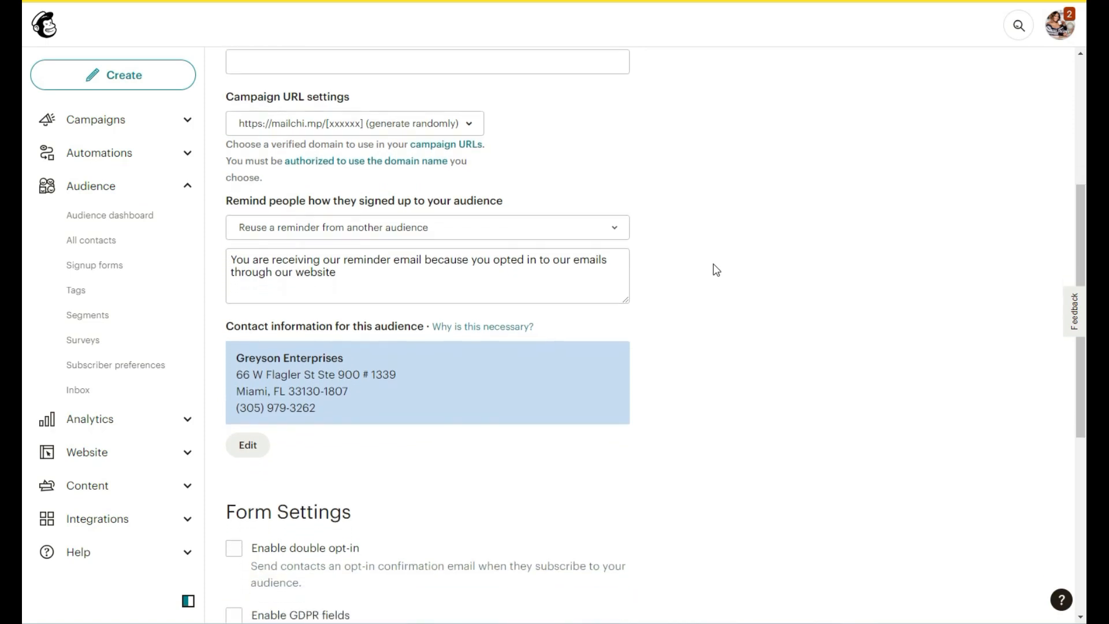
scroll(716, 269, down, 2)
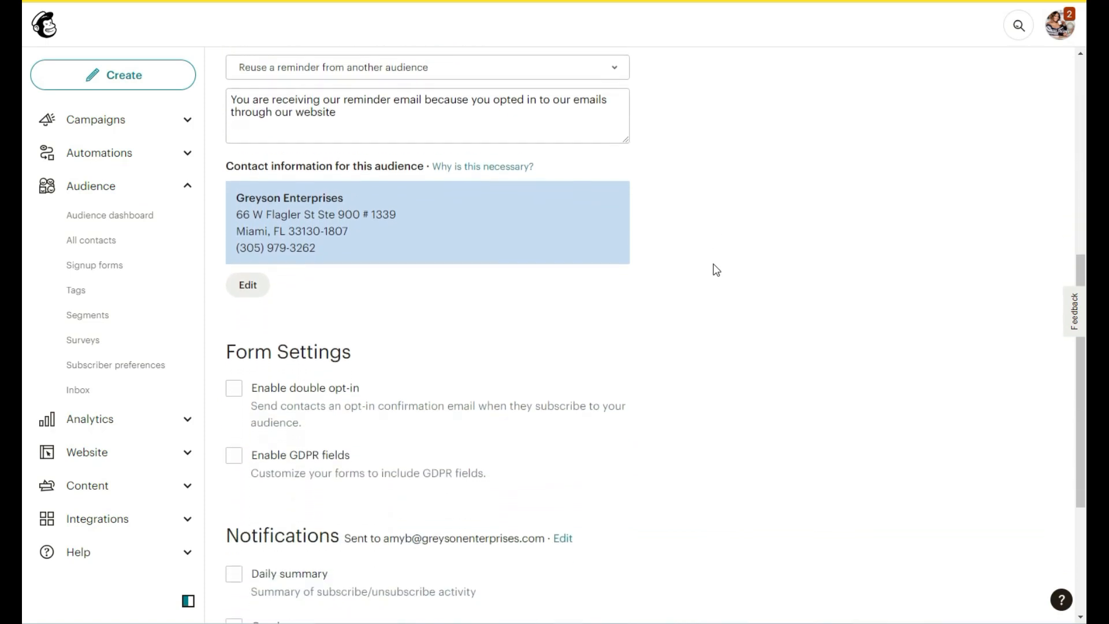
scroll(716, 269, down, 1)
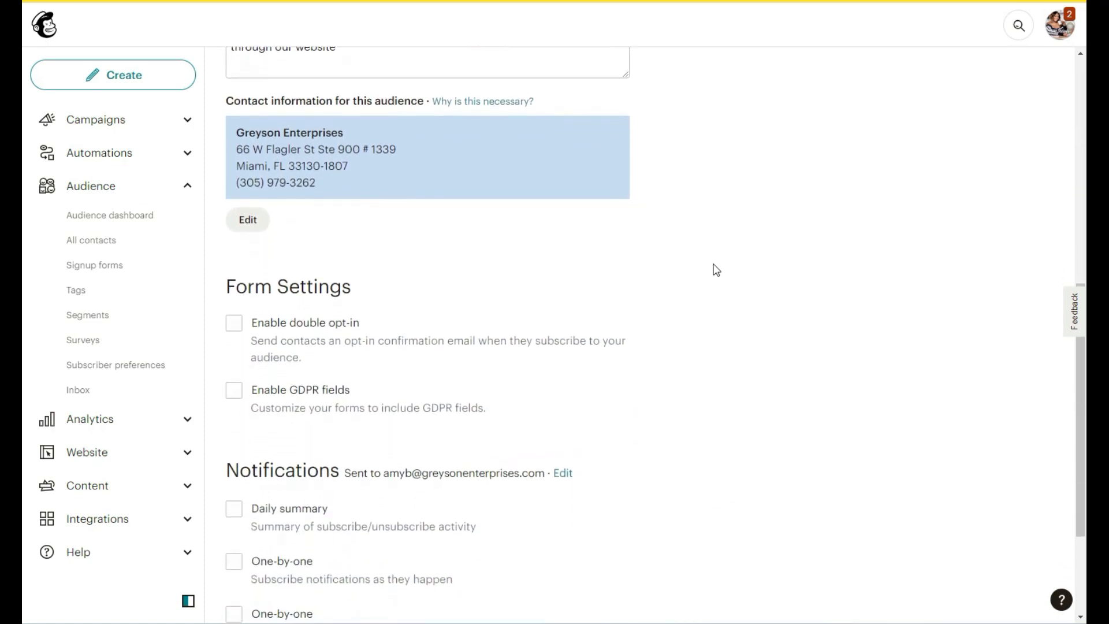
scroll(716, 270, down, 1)
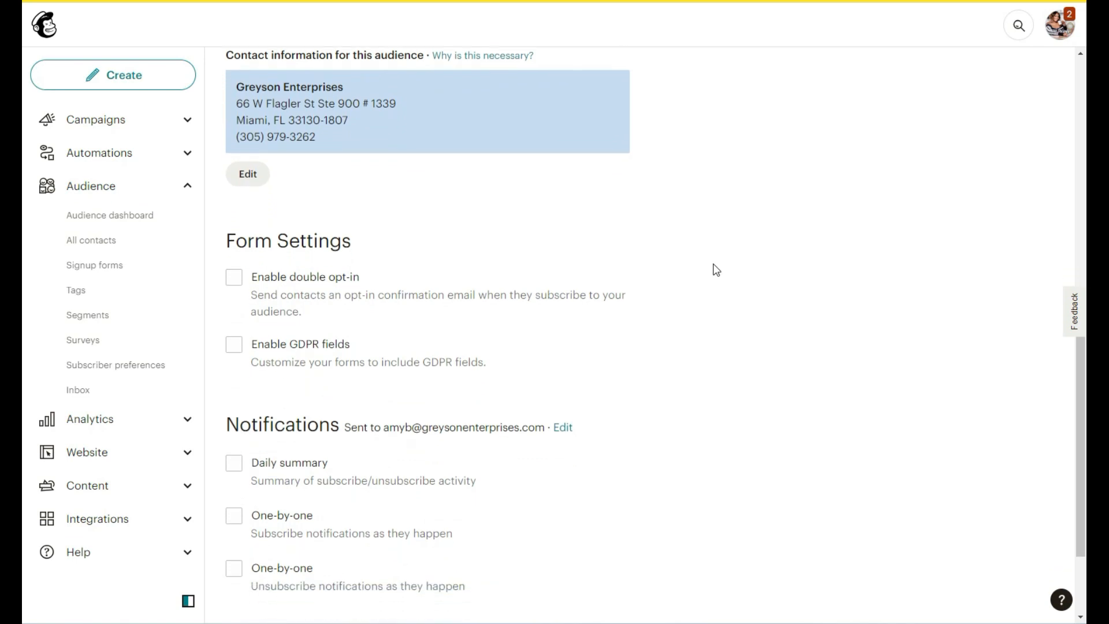
scroll(716, 270, down, 1)
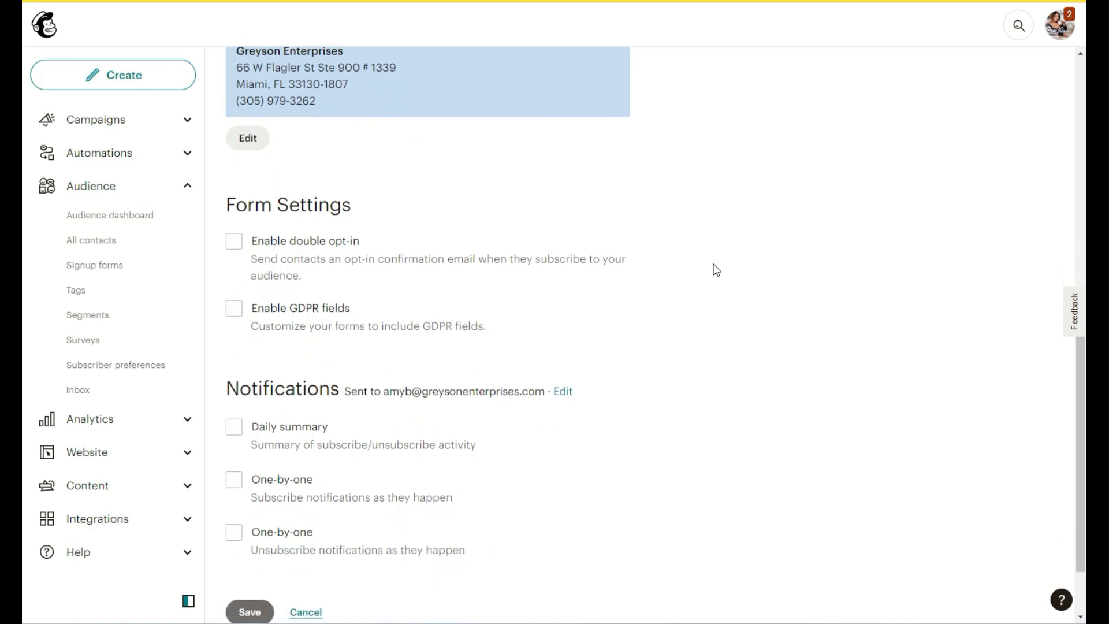
scroll(716, 270, down, 1)
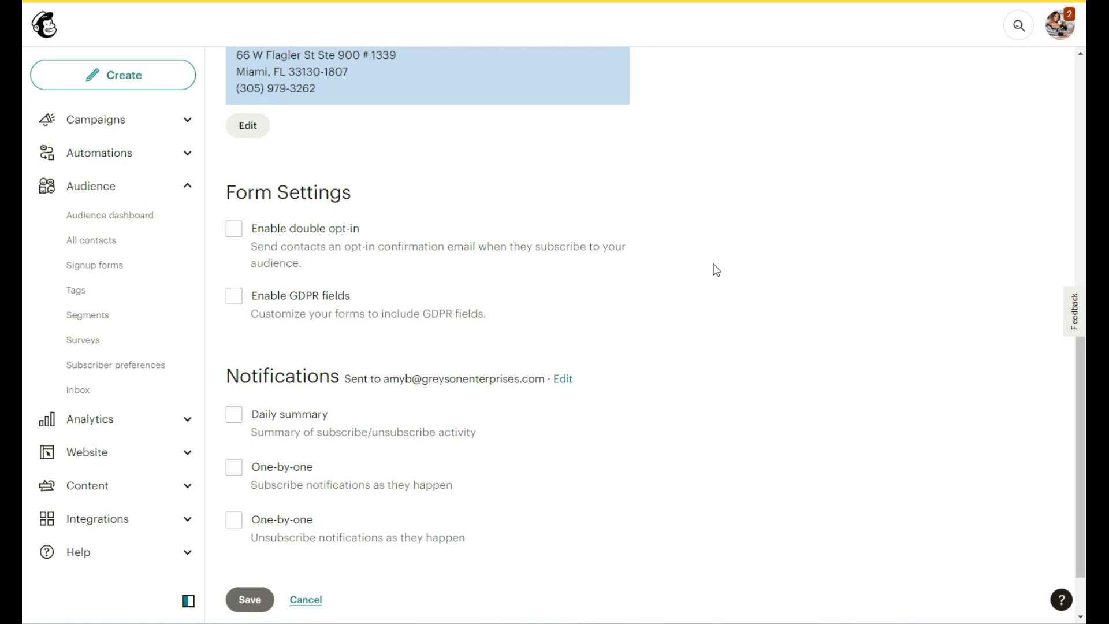
scroll(743, 378, up, 10)
click(485, 220)
text(Sample)
- Fill in the default From email address, fixing its typo, and the company From name
click(392, 320)
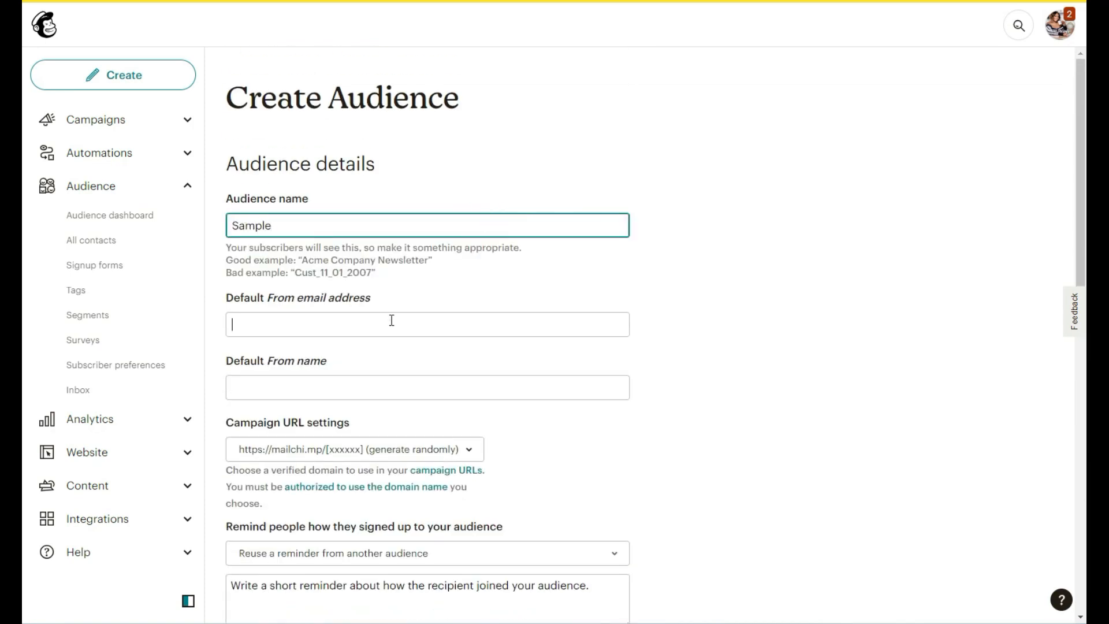
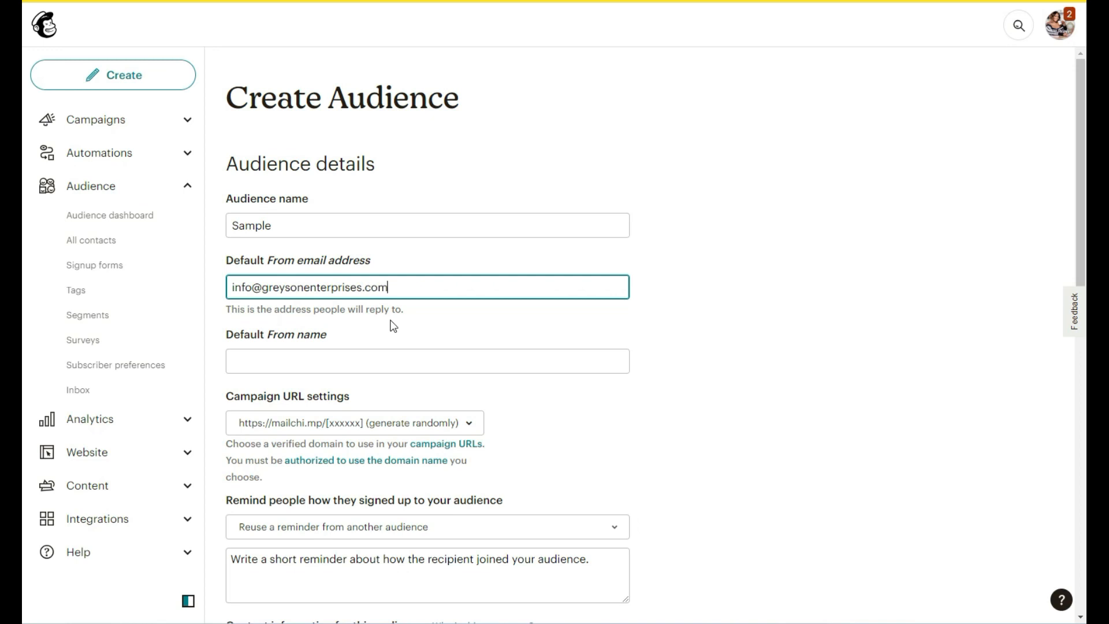
click(326, 363)
text(Greyson Enterprises)
- Pick the third Campaign URL option, enable Daily summary notifications, and save the audience
click(411, 433)
click(326, 509)
scroll(626, 416, down, 10)
click(234, 398)
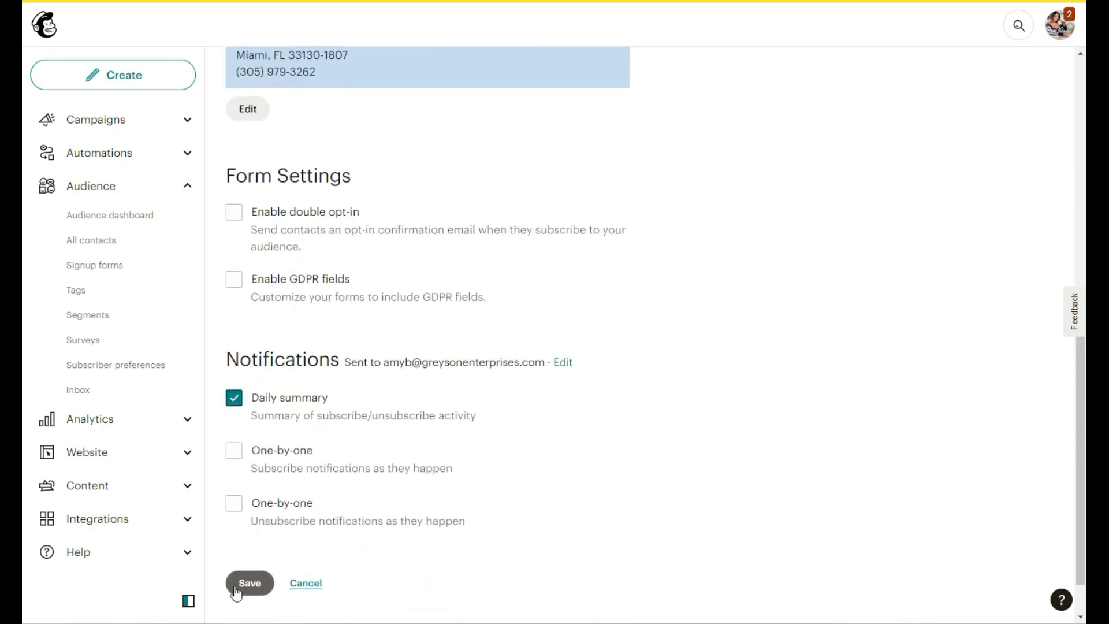
click(235, 588)
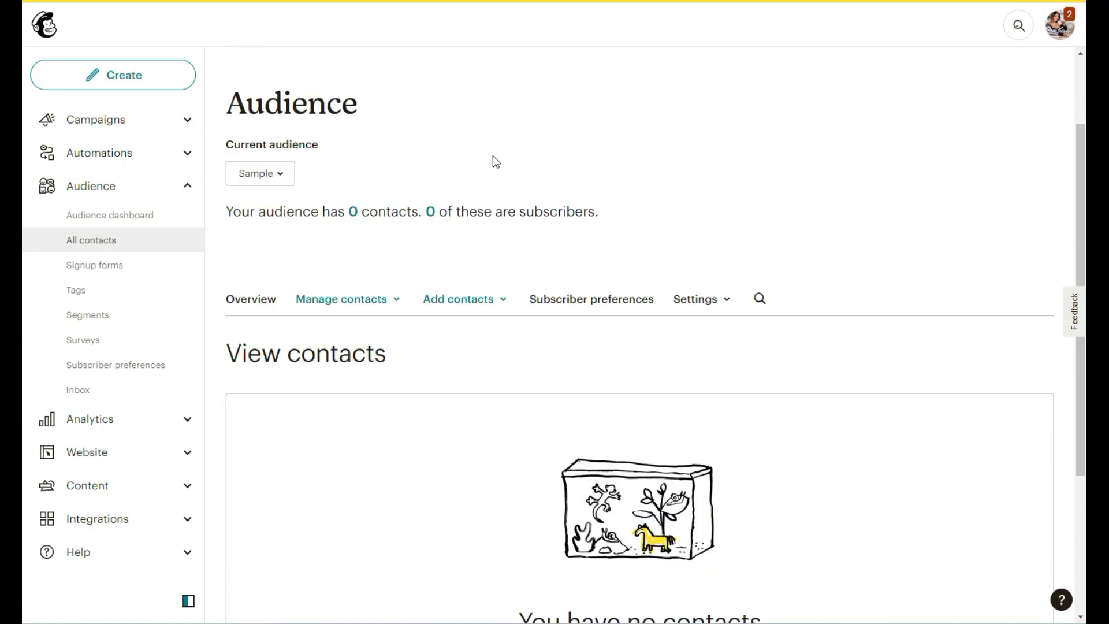
- Add a single subscriber, entering the contact's email address, first name and last name
click(466, 301)
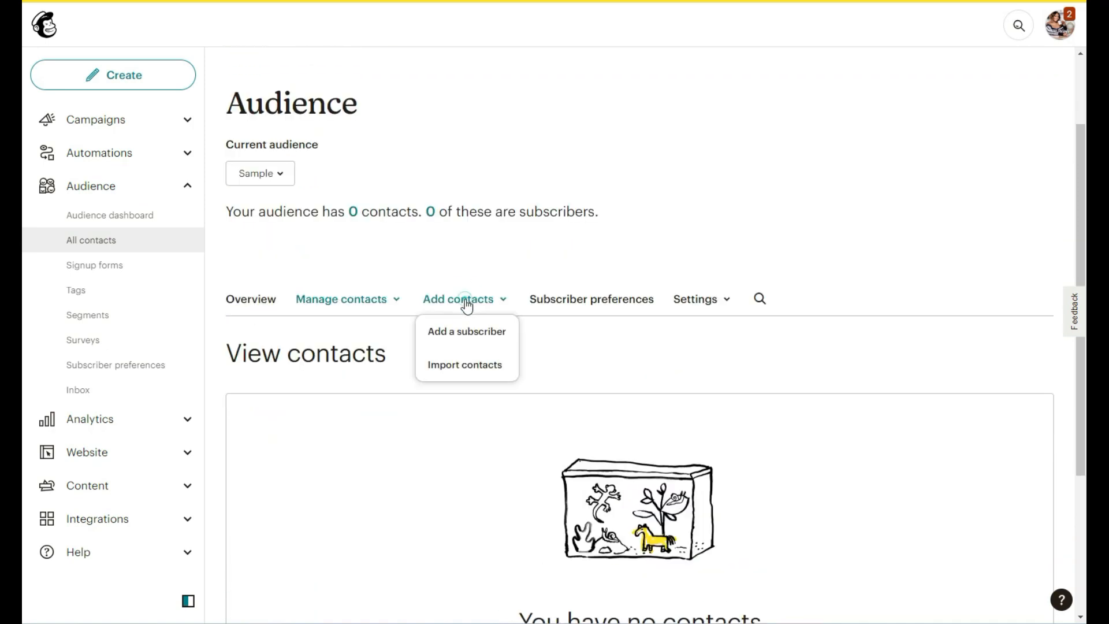
click(445, 343)
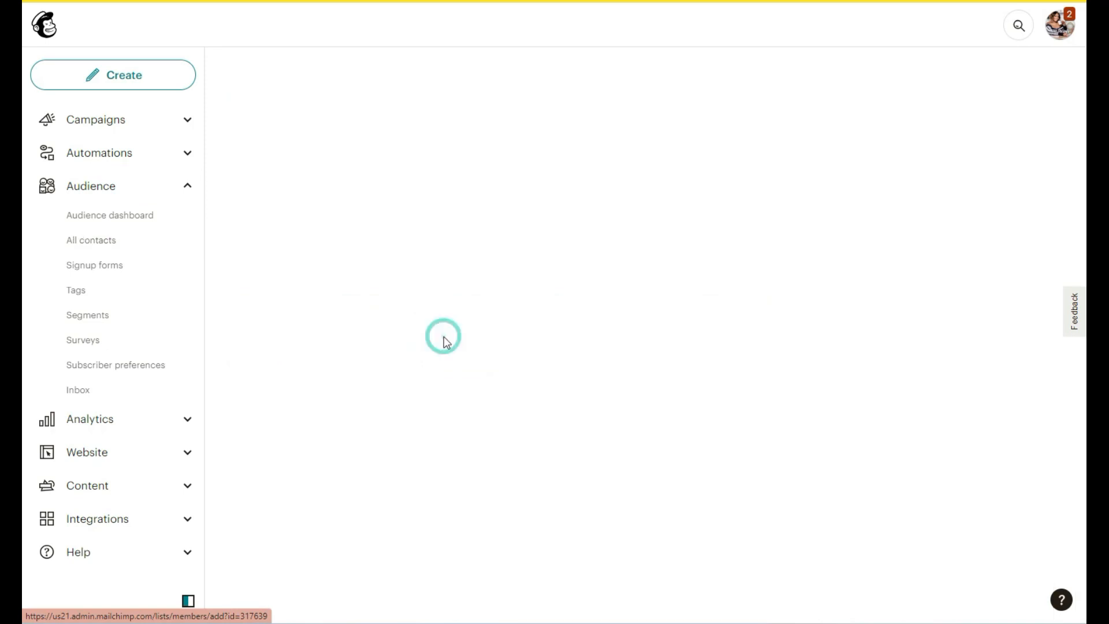
scroll(447, 342, down, 3)
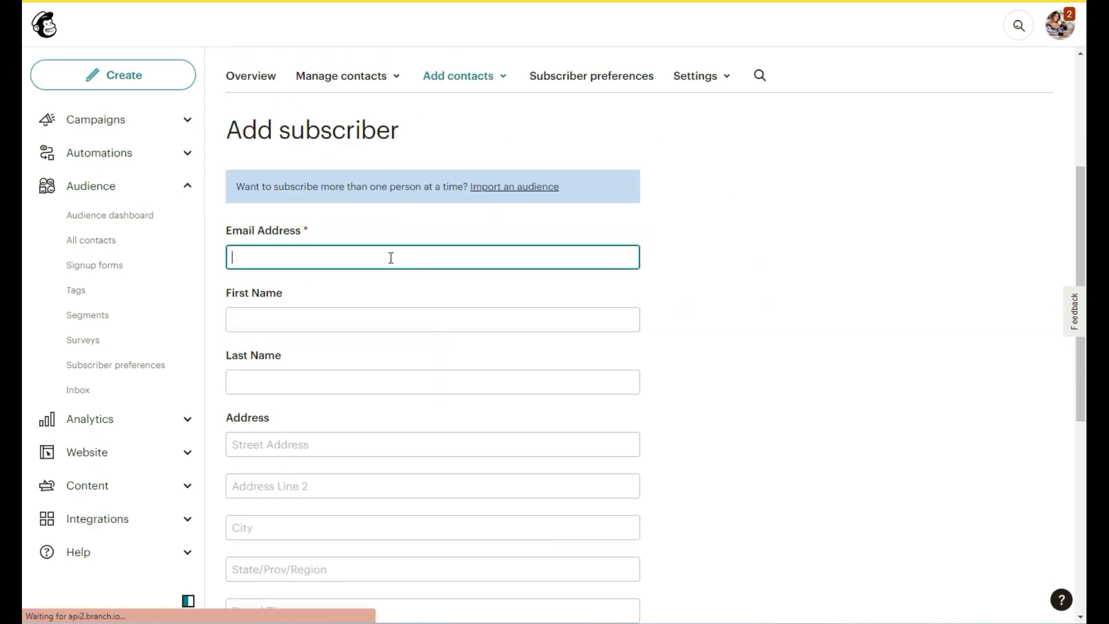
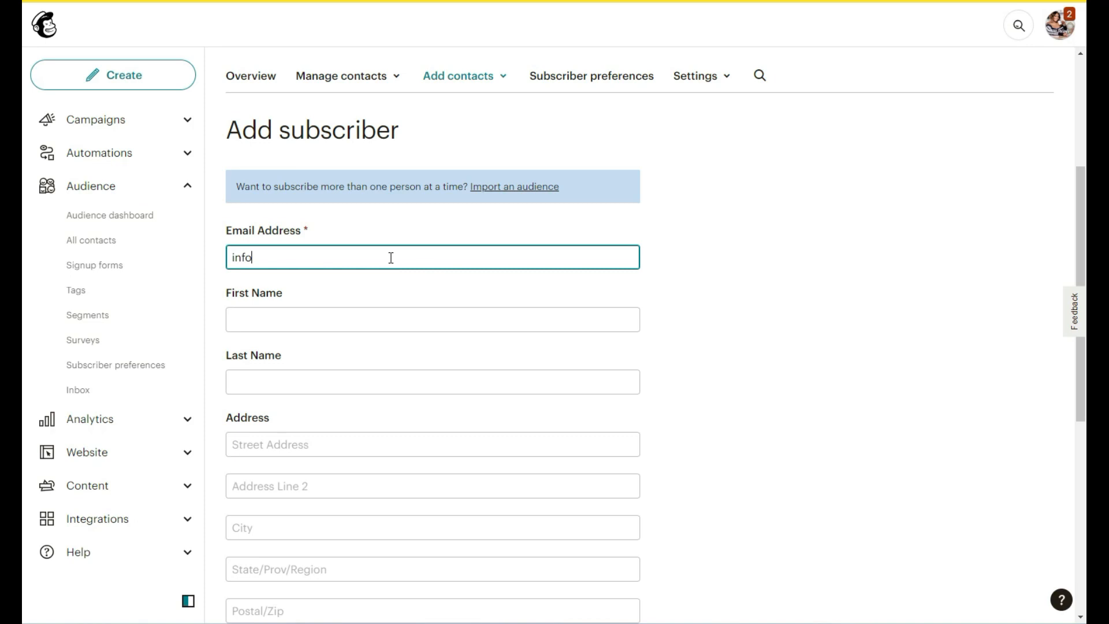
click(407, 317)
text(Greyson)
click(298, 382)
text(Enterprises)
click(789, 334)
- Confirm the contact gave email permission and subscribe them to Sample
scroll(792, 339, down, 3)
scroll(792, 339, down, 5)
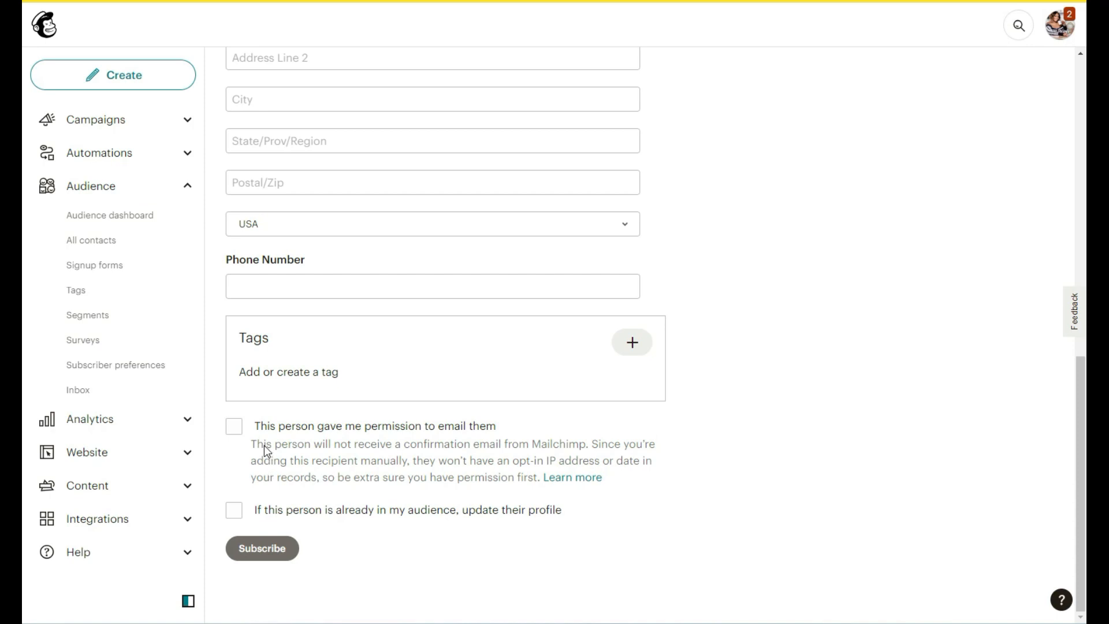
click(235, 430)
click(269, 548)
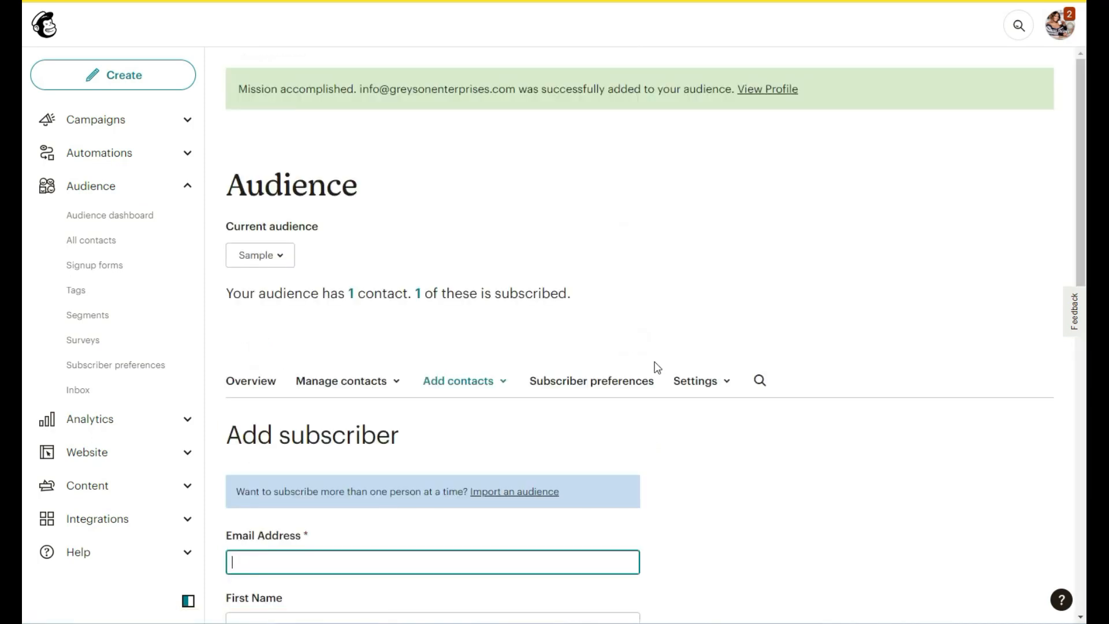
- Check the Manage contacts menu, then switch to the Sample audience's Subscriber preferences tab
scroll(657, 367, down, 2)
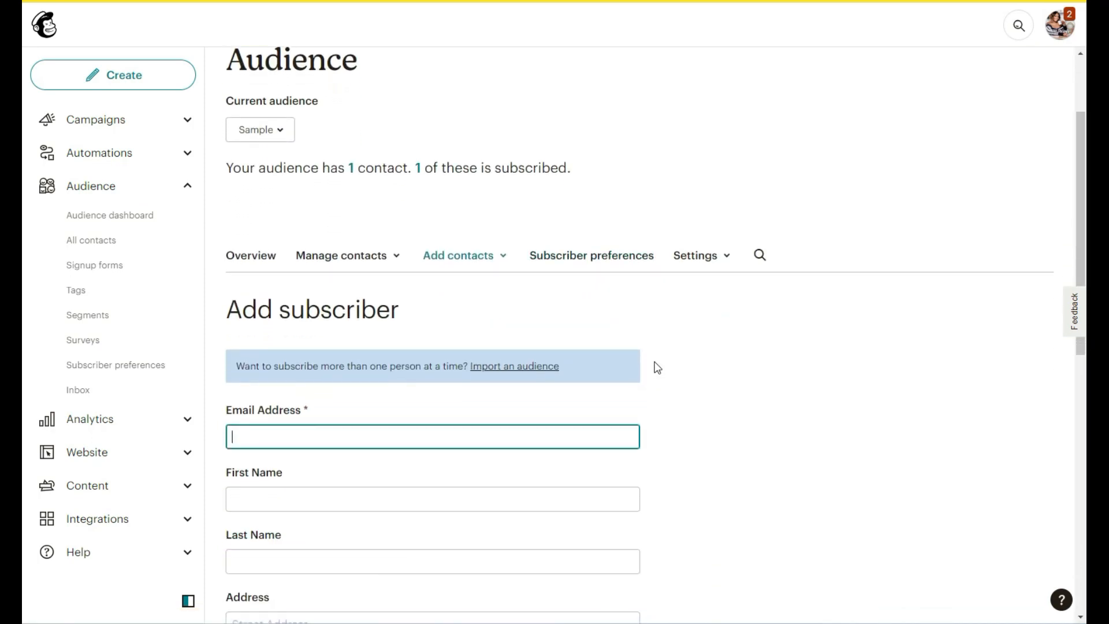
click(339, 256)
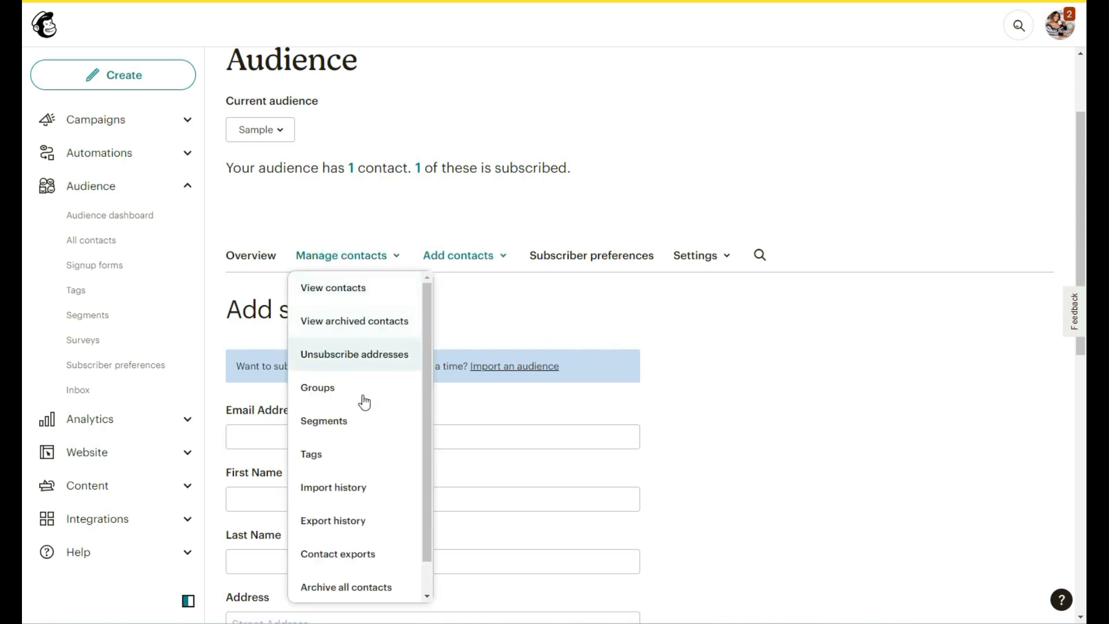
scroll(367, 425, down, 1)
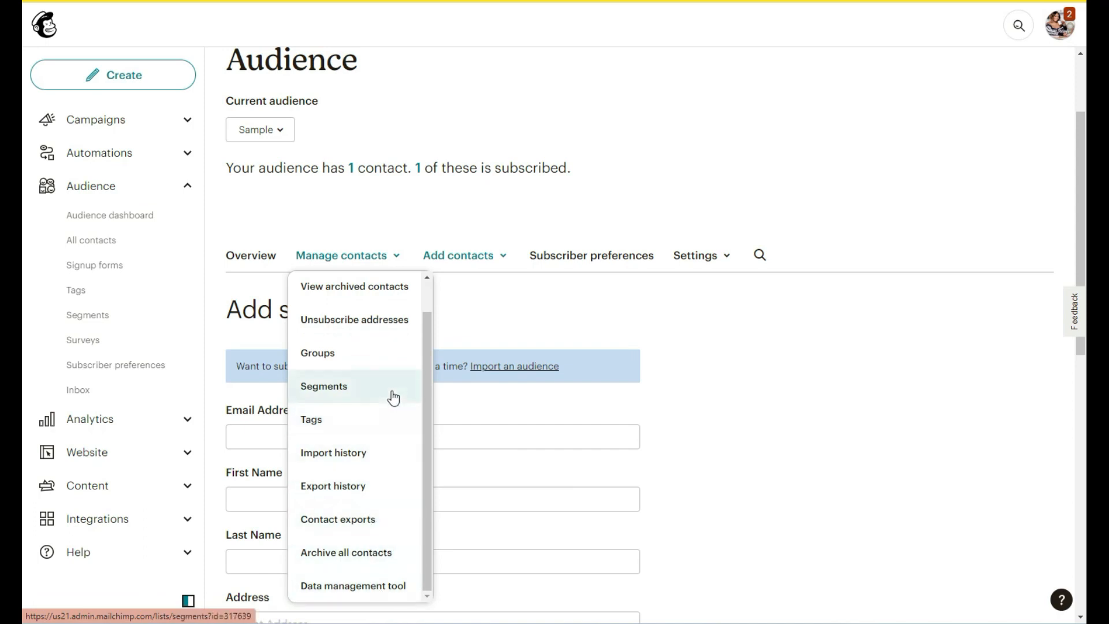
scroll(393, 398, up, 1)
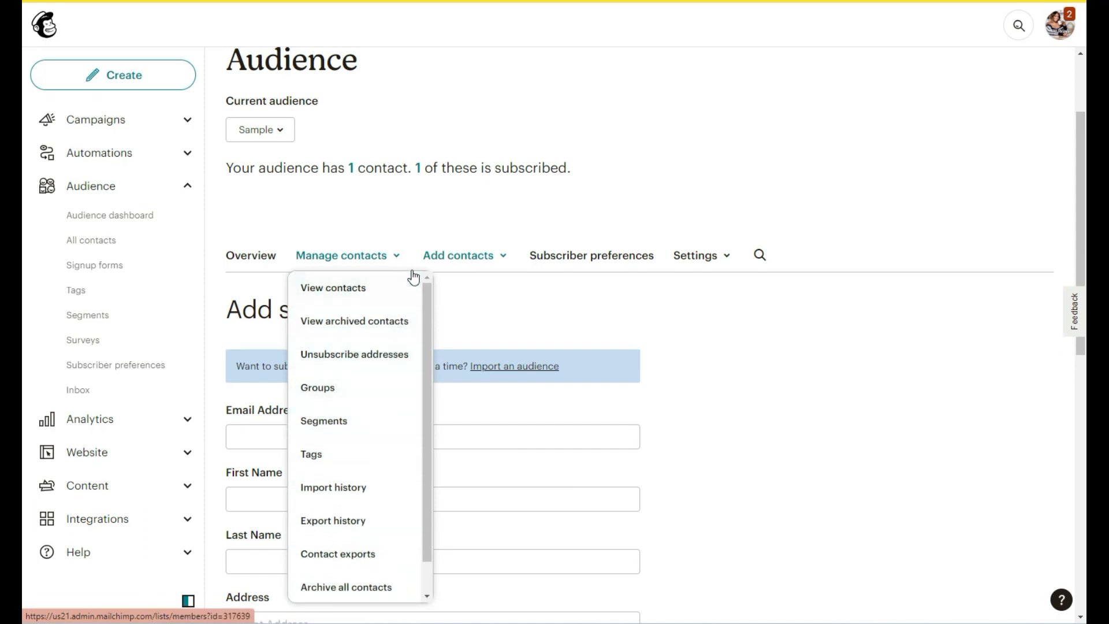
click(371, 254)
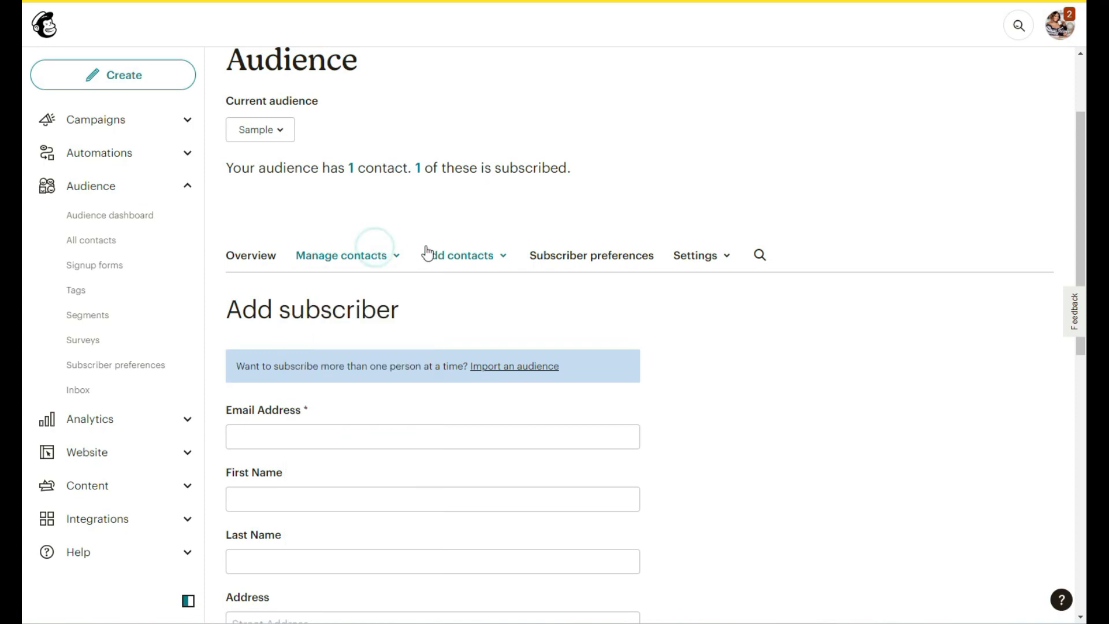
click(577, 254)
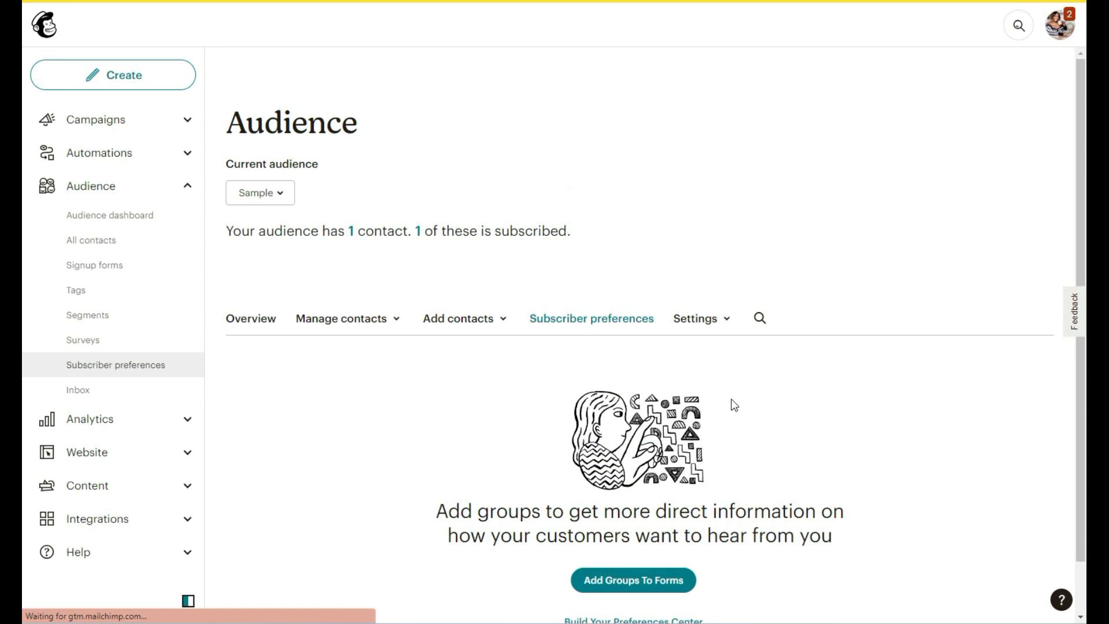
scroll(734, 405, down, 1)
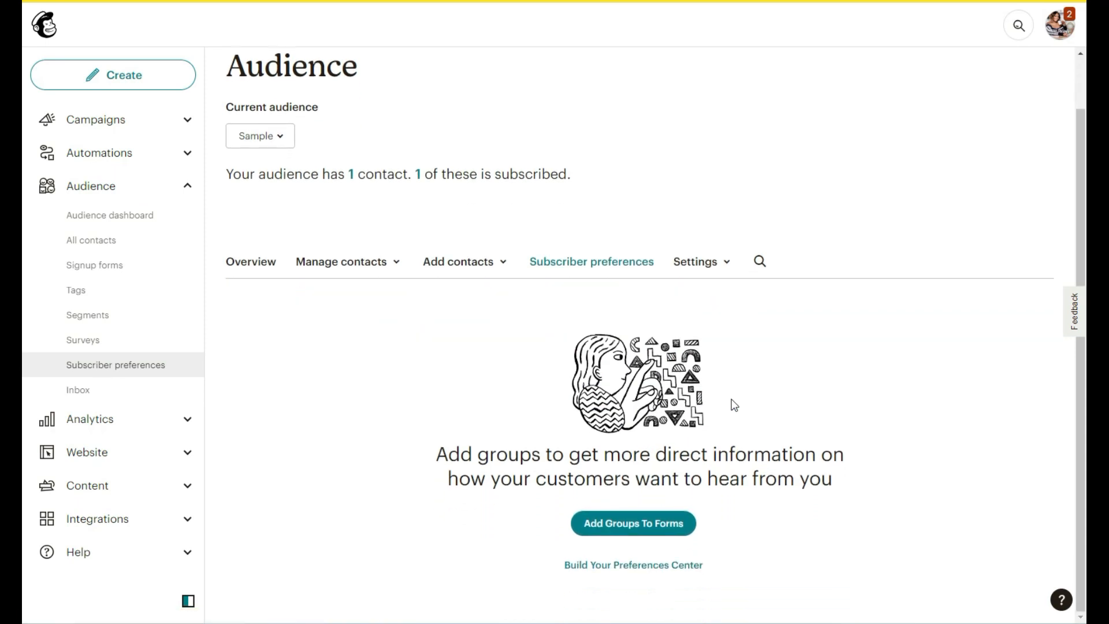
click(708, 274)
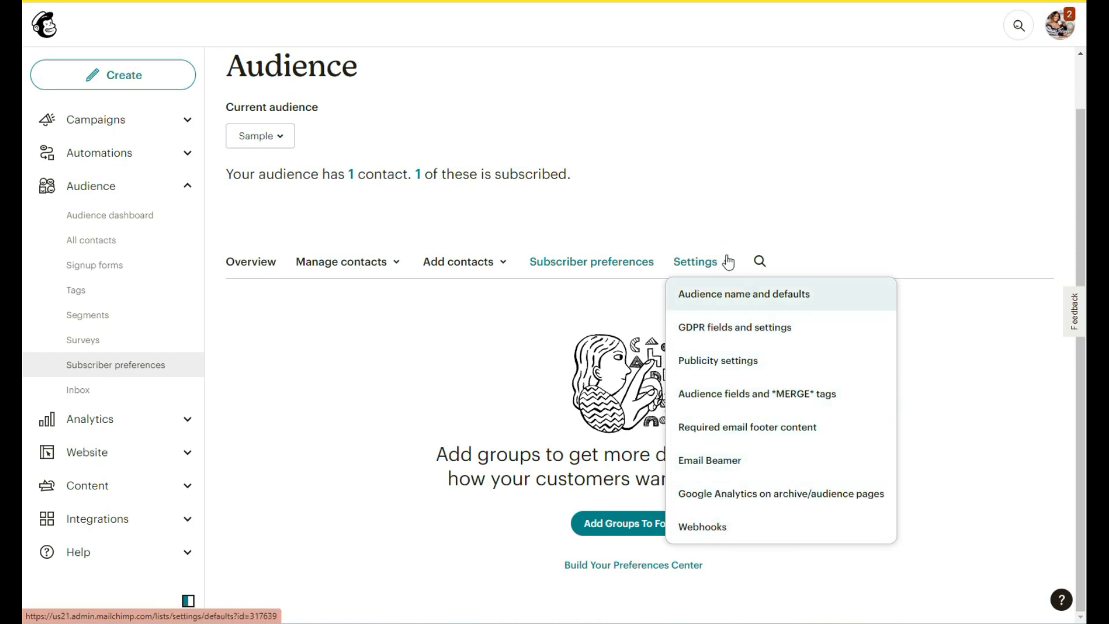
click(711, 262)
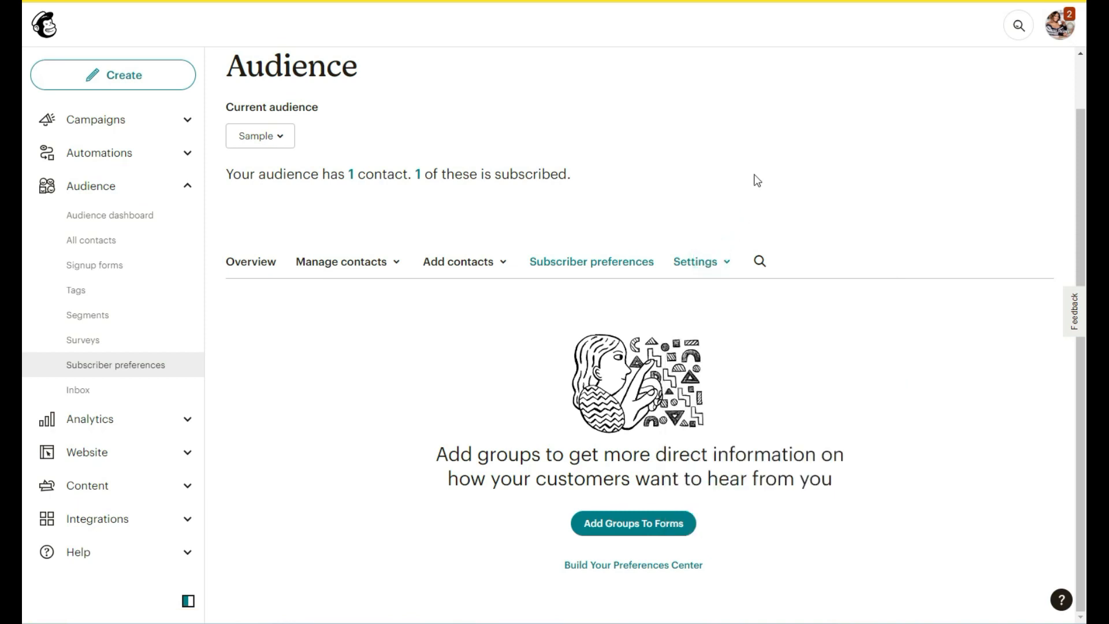
scroll(756, 180, up, 1)
scroll(756, 180, up, 1)
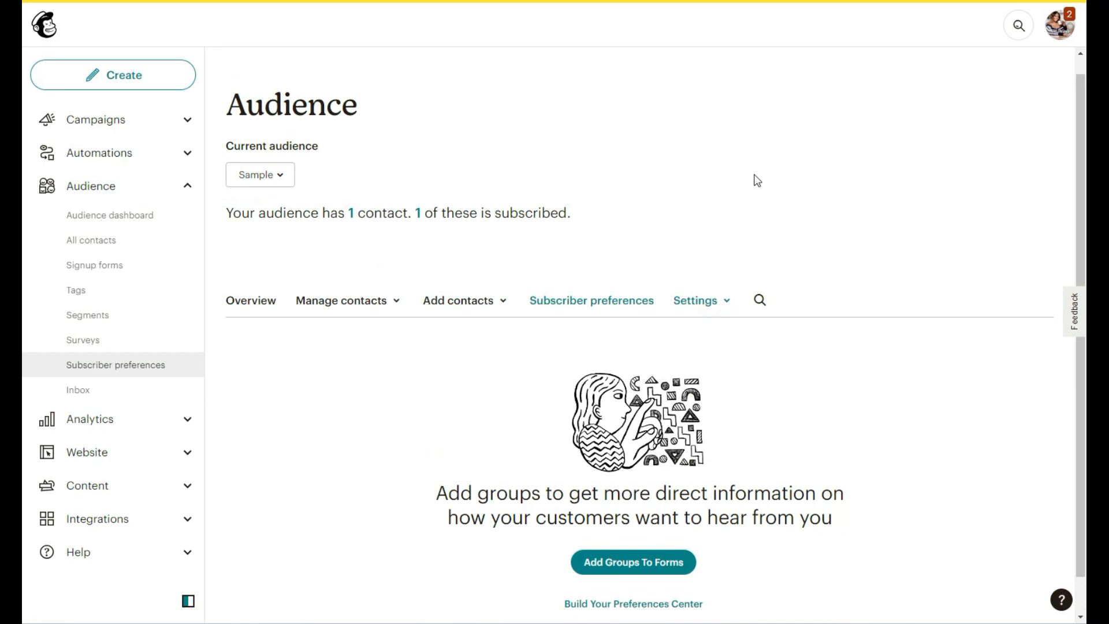
scroll(757, 181, up, 1)
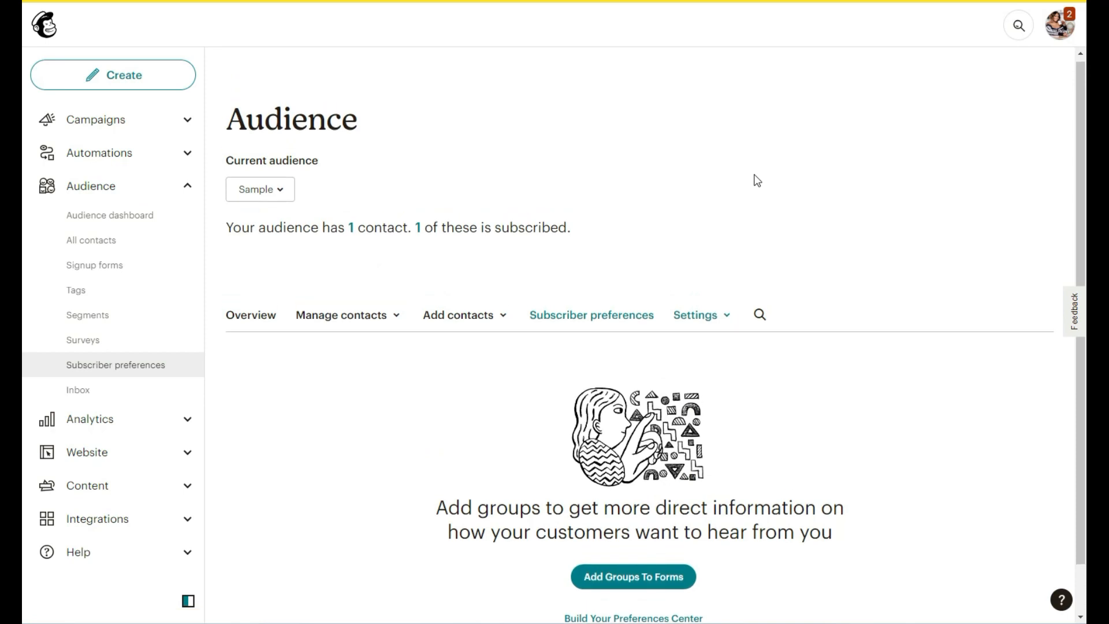